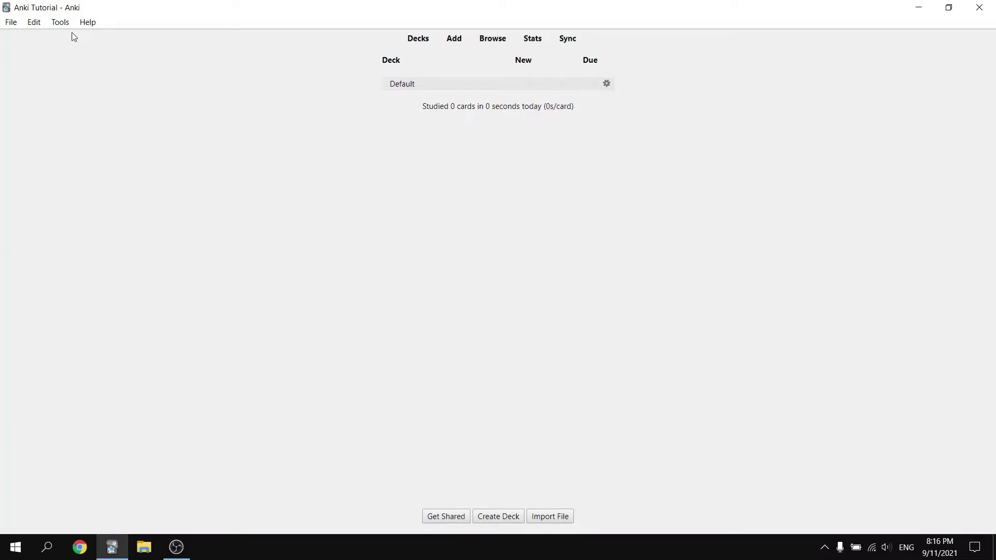
Open the Add-ons manager from Tools and start Get Add-ons to reach the code prompt.
left_click(60, 23)
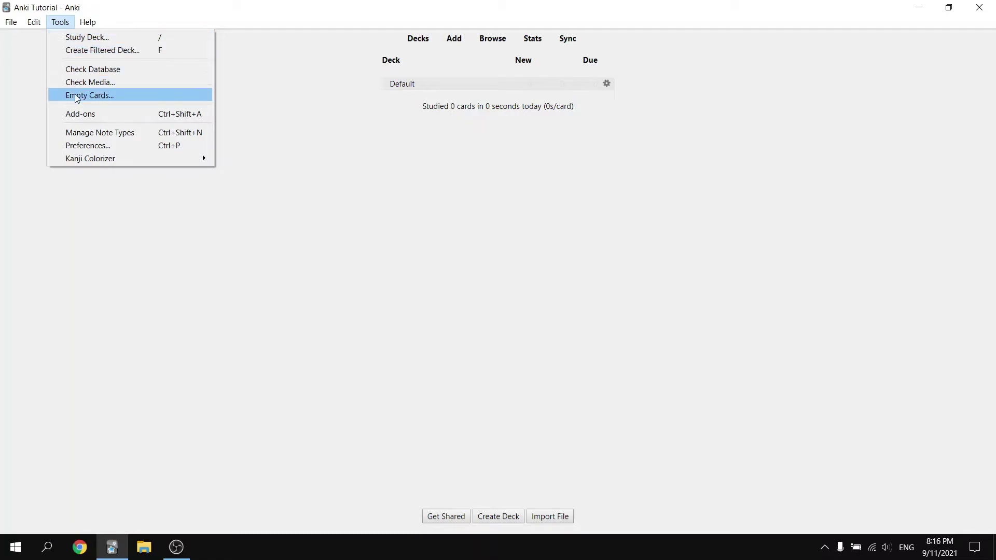
left_click(104, 118)
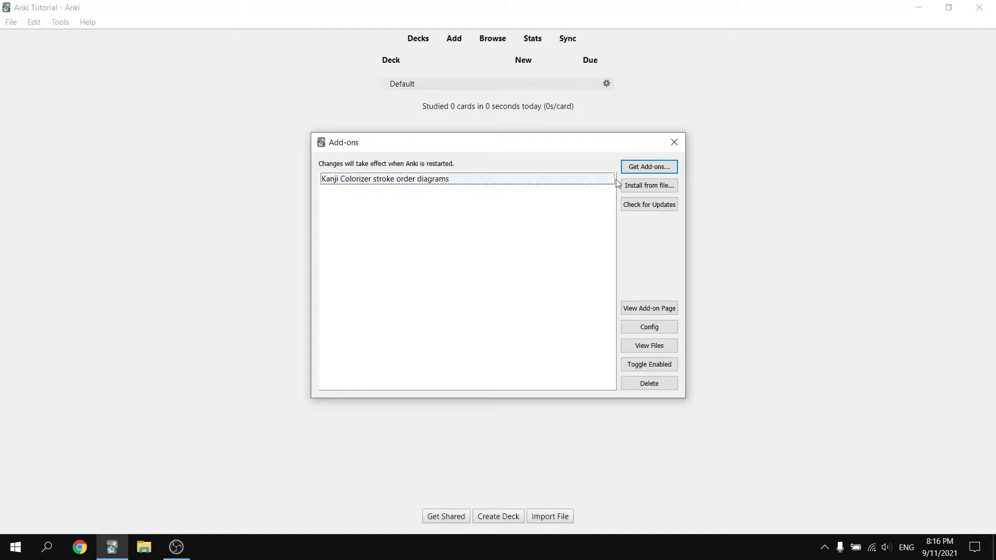
left_click(651, 173)
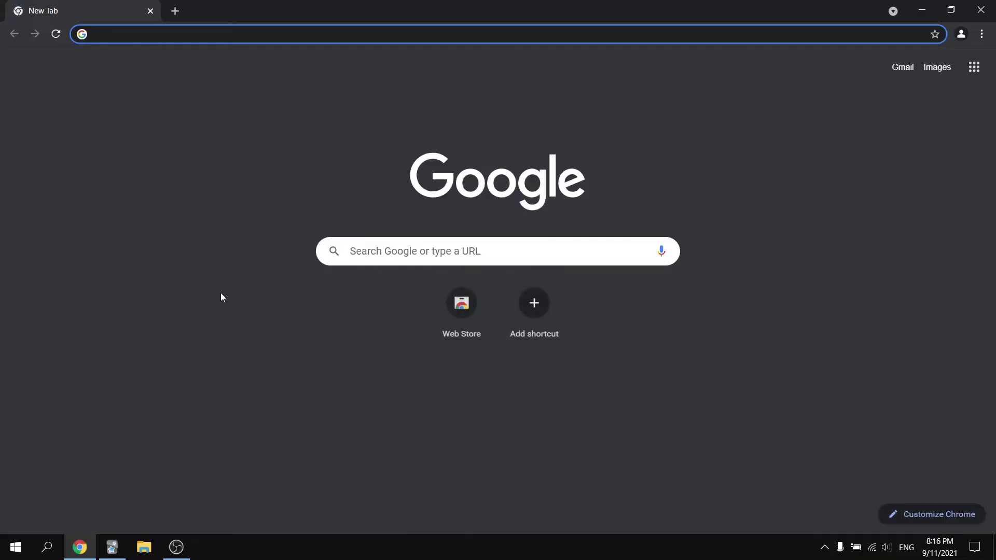
Search Google for 'anki add ons' and open the AnkiWeb 'Add-ons for Anki 2.1' result.
left_click(308, 30)
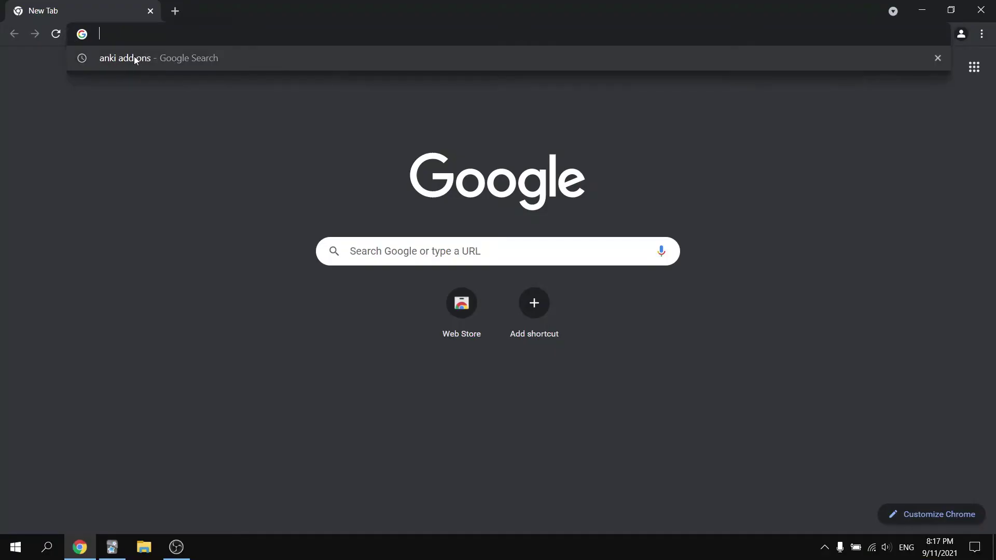
left_click(136, 56)
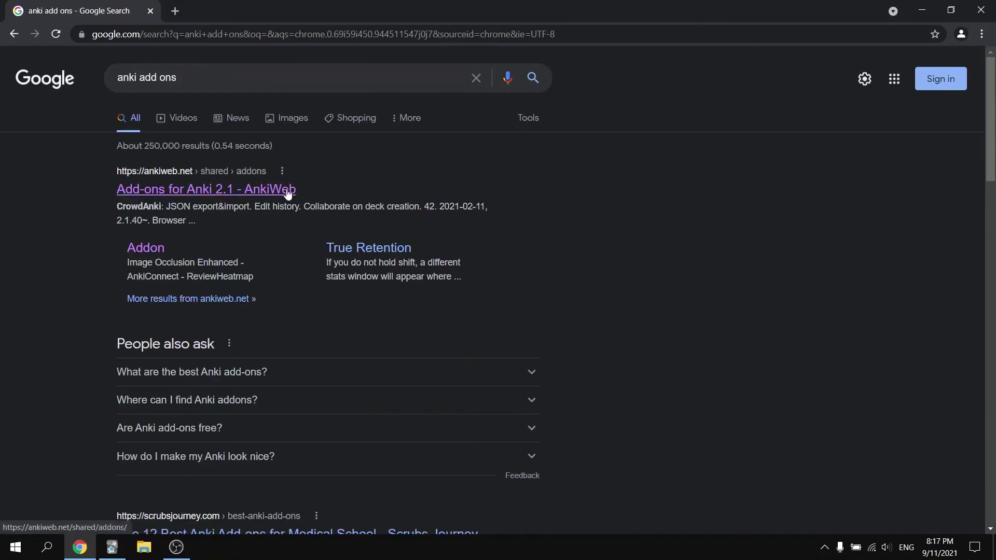
left_click(242, 190)
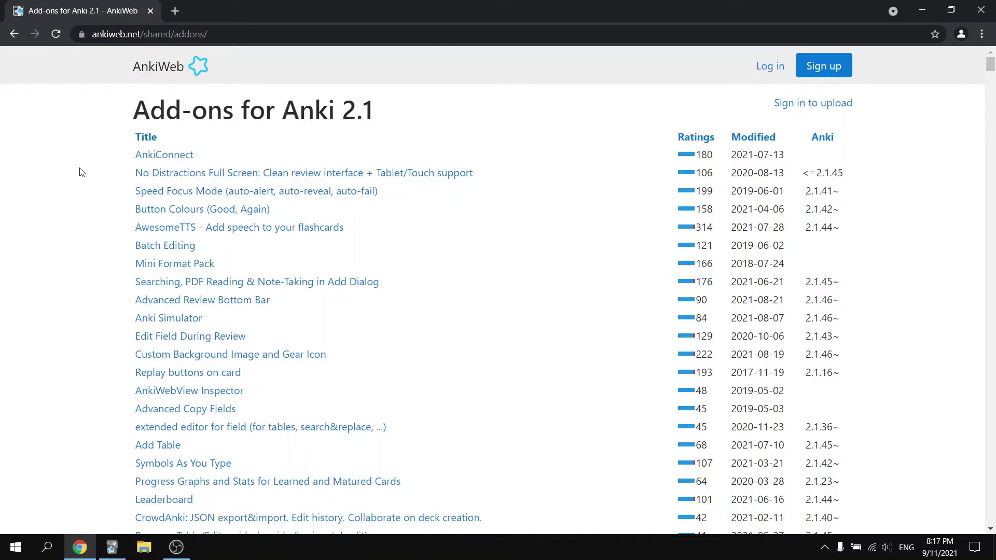
Find 'kanji' on the AnkiWeb listing and open the Kanji Colorizer add-on page.
key("ctrl+f")
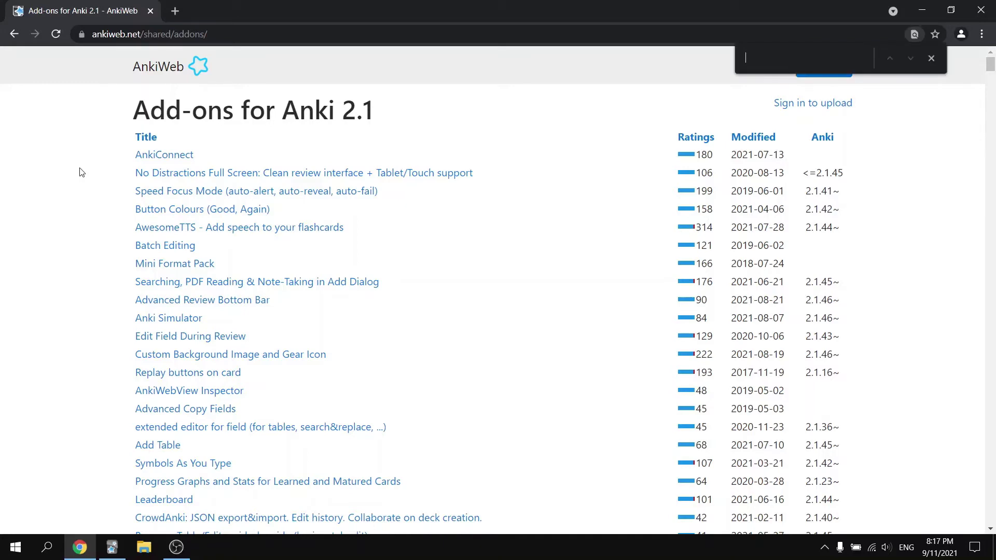
type("kanji")
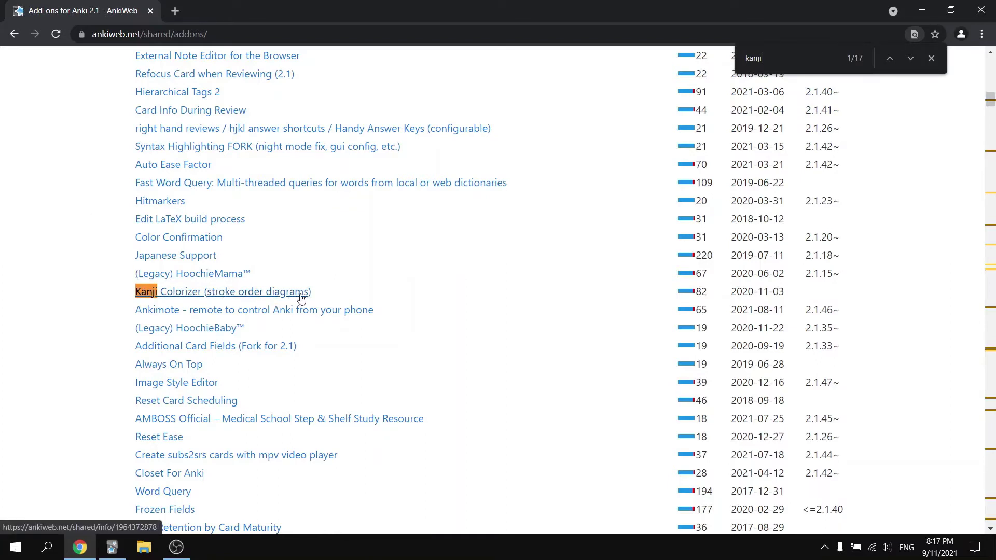
left_click(301, 298)
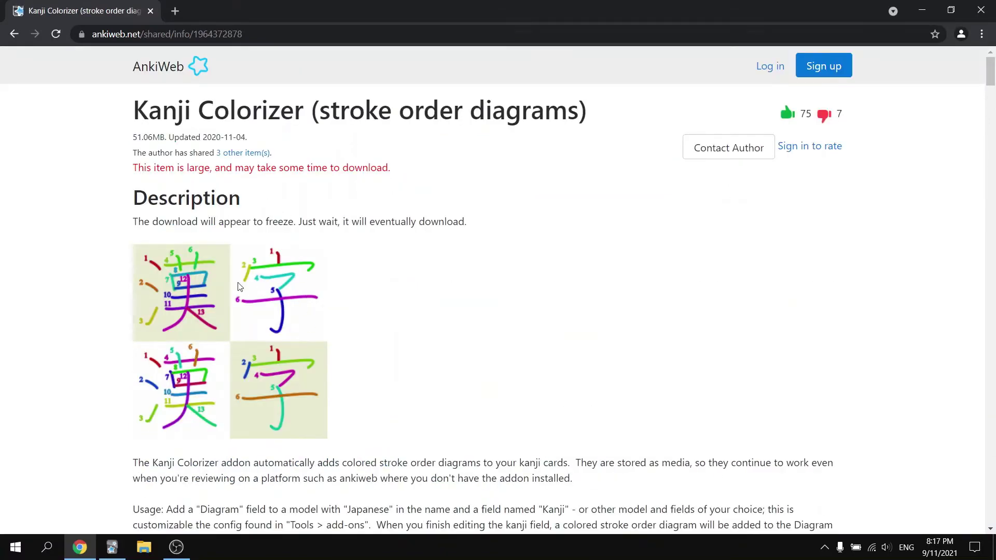
scroll(325, 239, "down", 1)
scroll(325, 239, "down", 10)
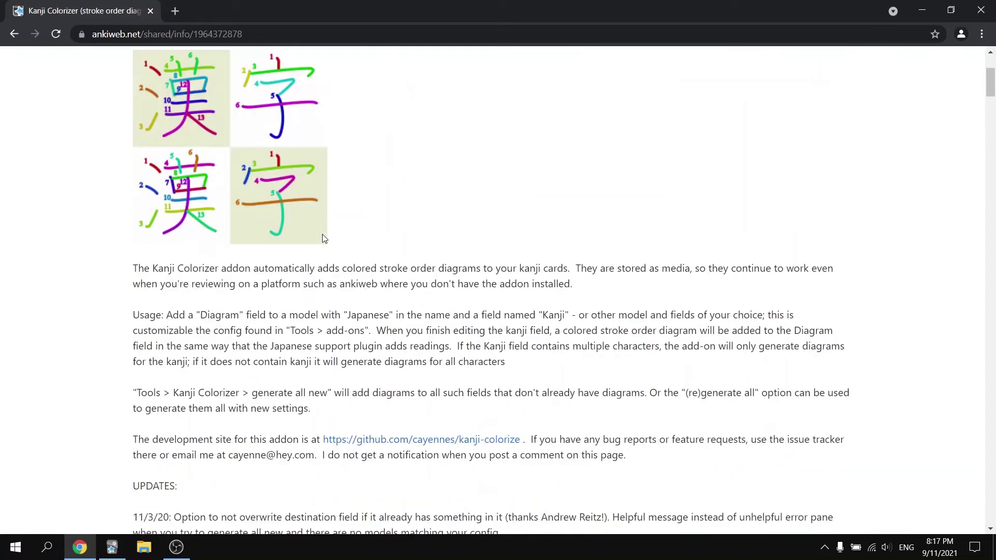
scroll(323, 234, "down", 12)
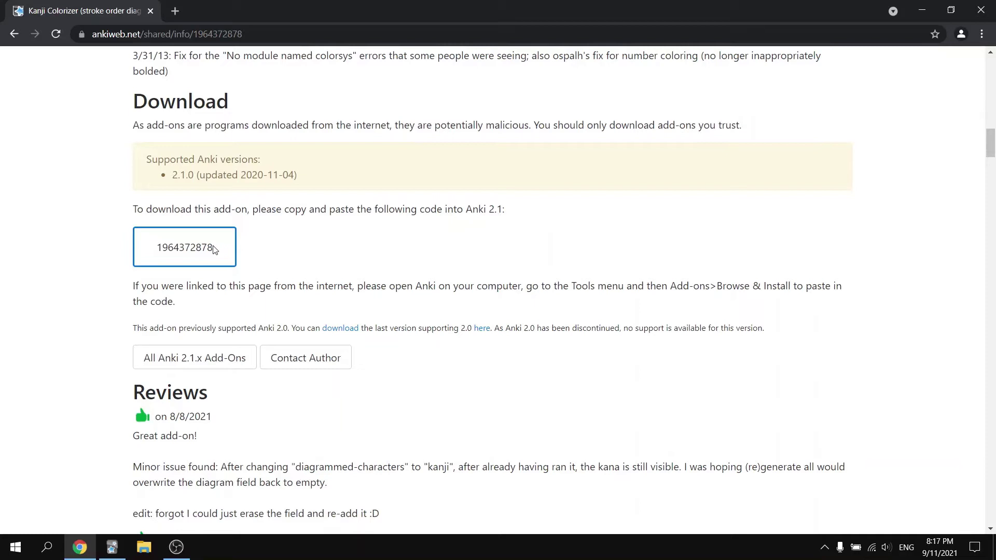
left_click_drag(213, 247, 147, 249)
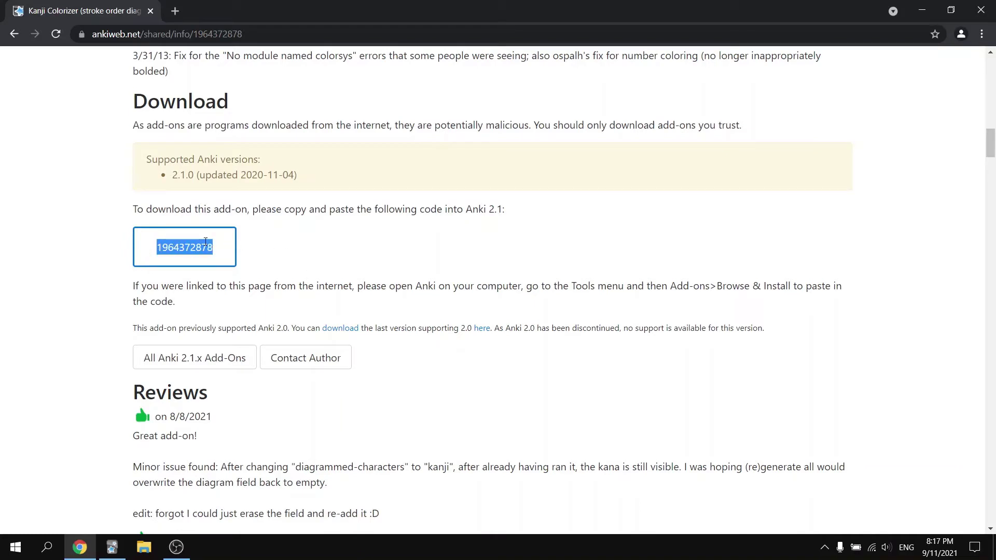
right_click(182, 249)
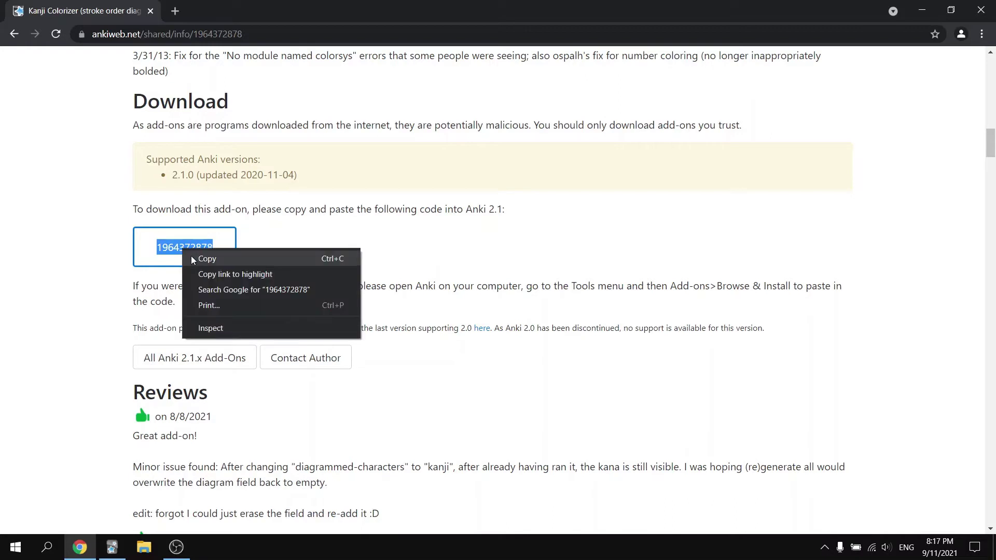
left_click(208, 259)
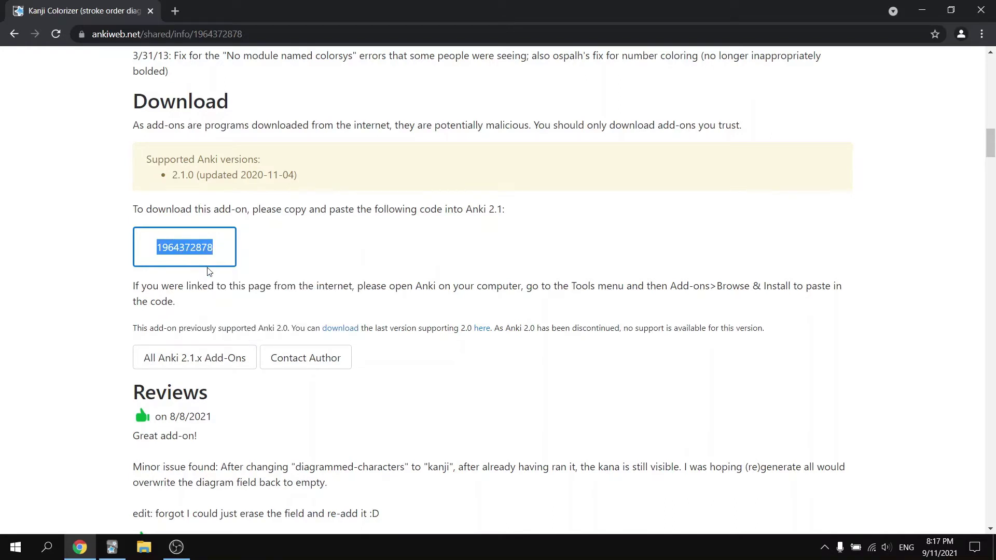
left_click(114, 548)
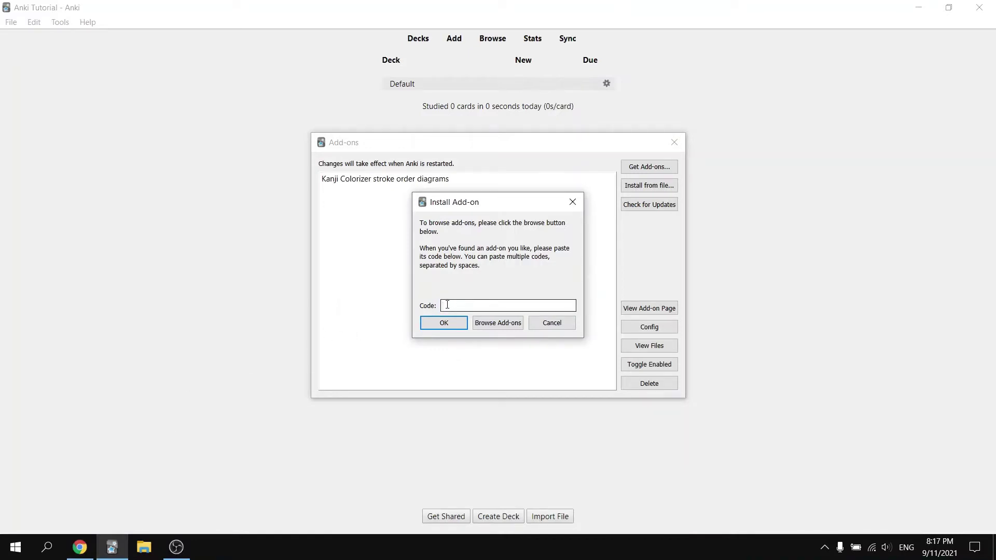
key("ctrl+v")
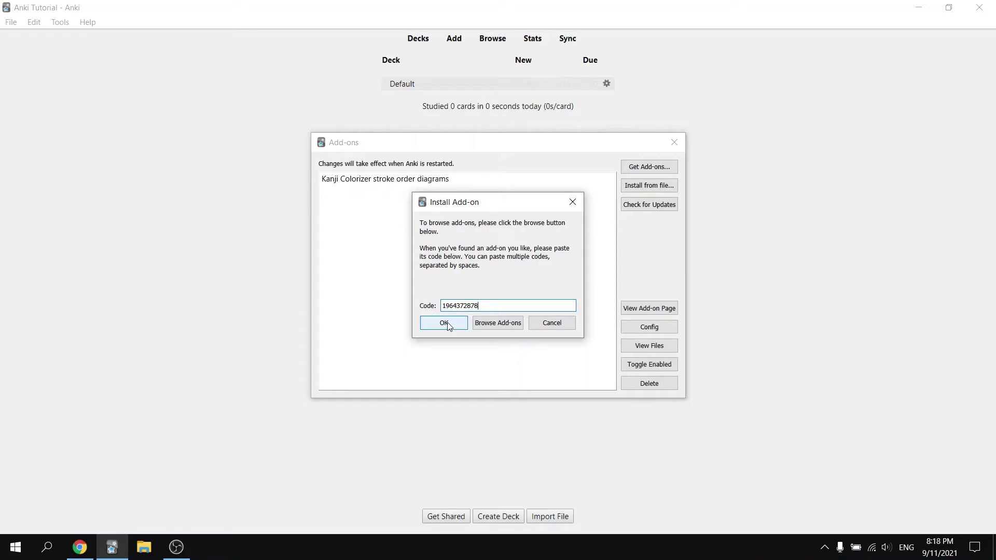
left_click(444, 323)
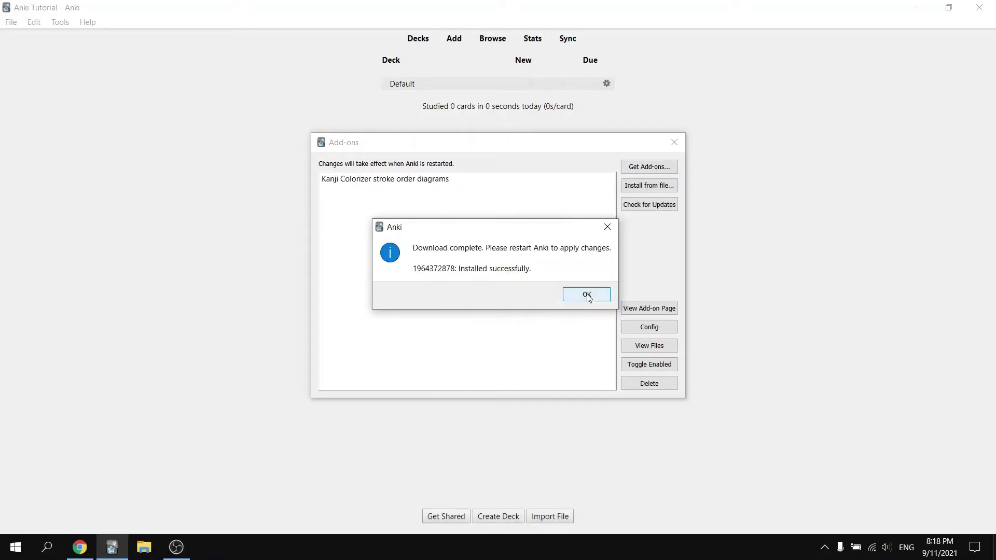
Dismiss the download-complete message and close the Add-ons manager.
left_click(587, 295)
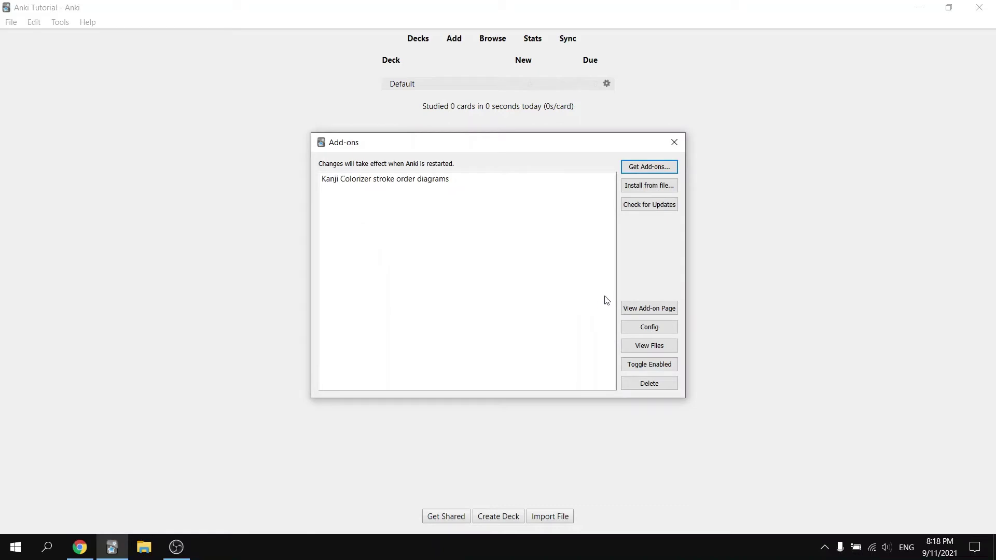
left_click(675, 143)
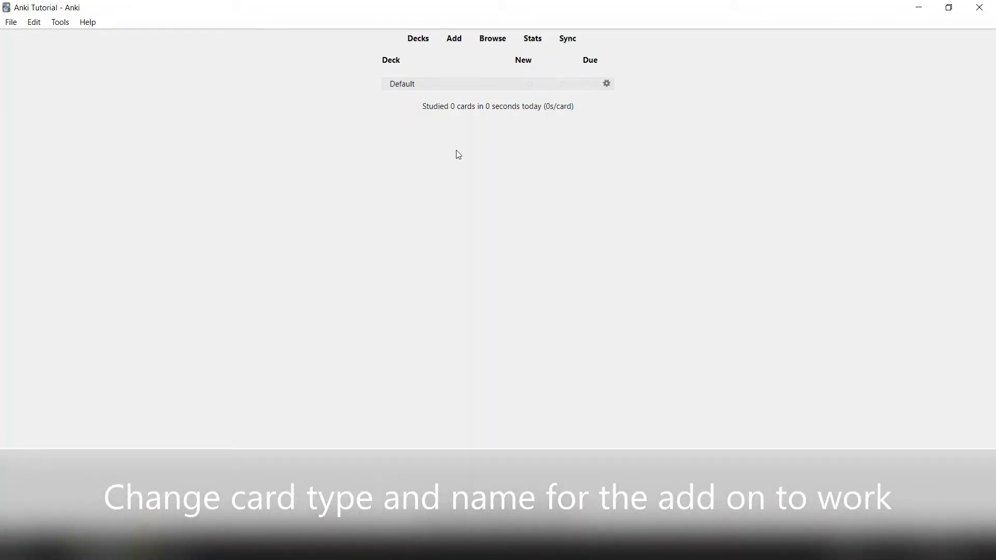
From the Add window's note type manager, create a note type 'Japanese' based on Basic.
left_click(454, 41)
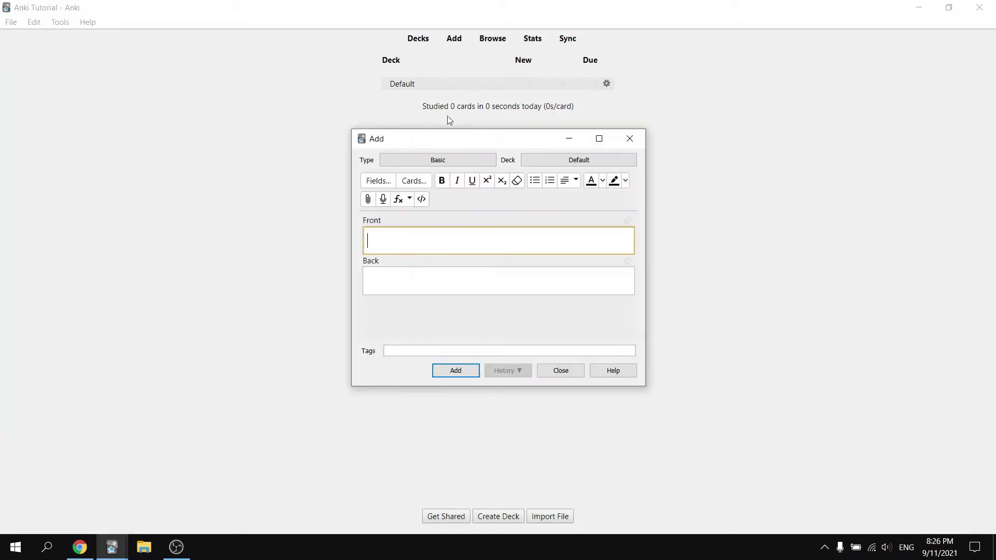
left_click(437, 161)
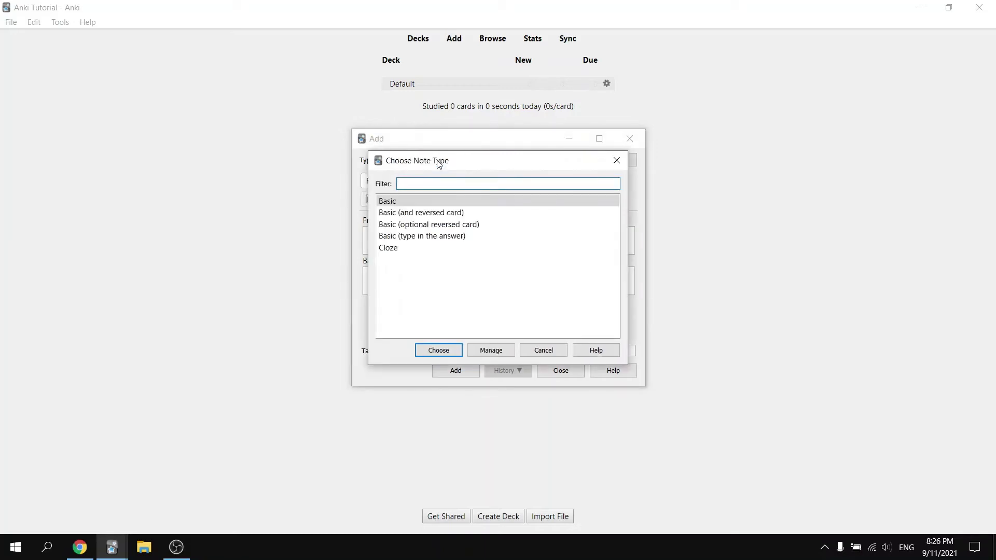
left_click(493, 352)
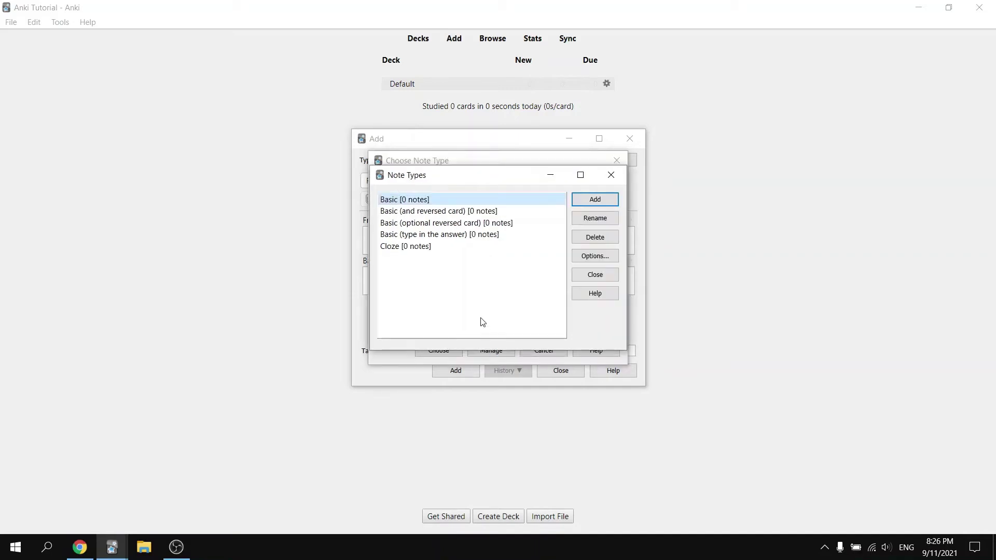
left_click(596, 201)
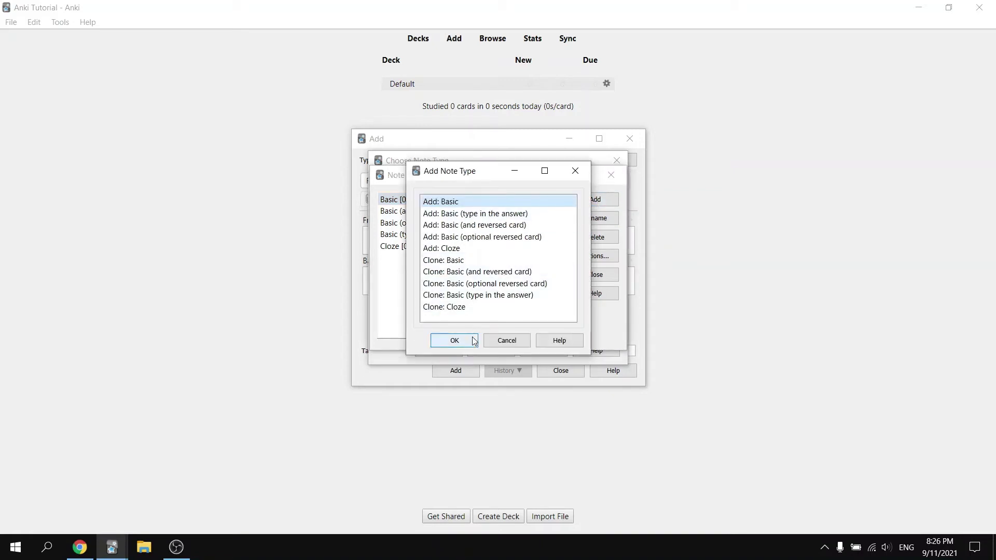
left_click(454, 341)
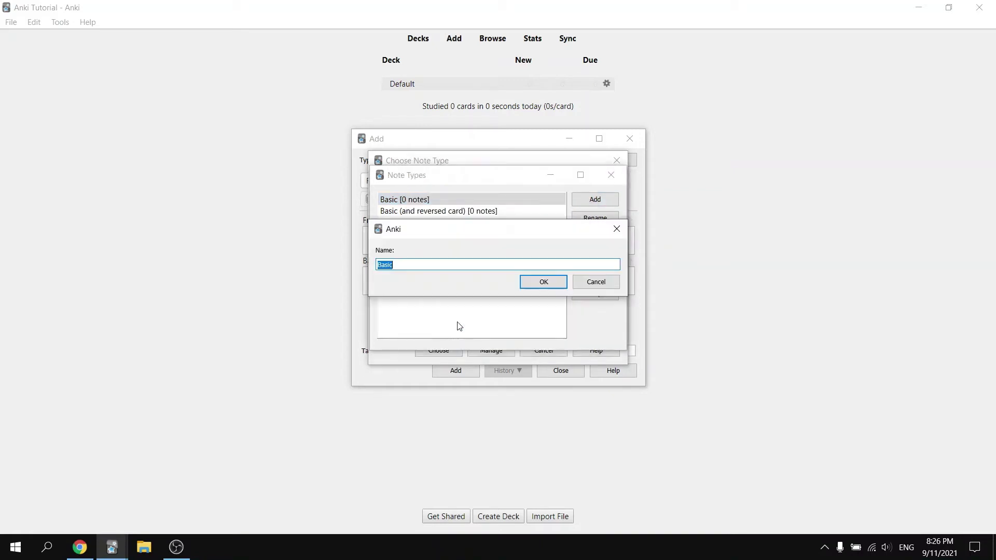
type("Japanese")
left_click(544, 289)
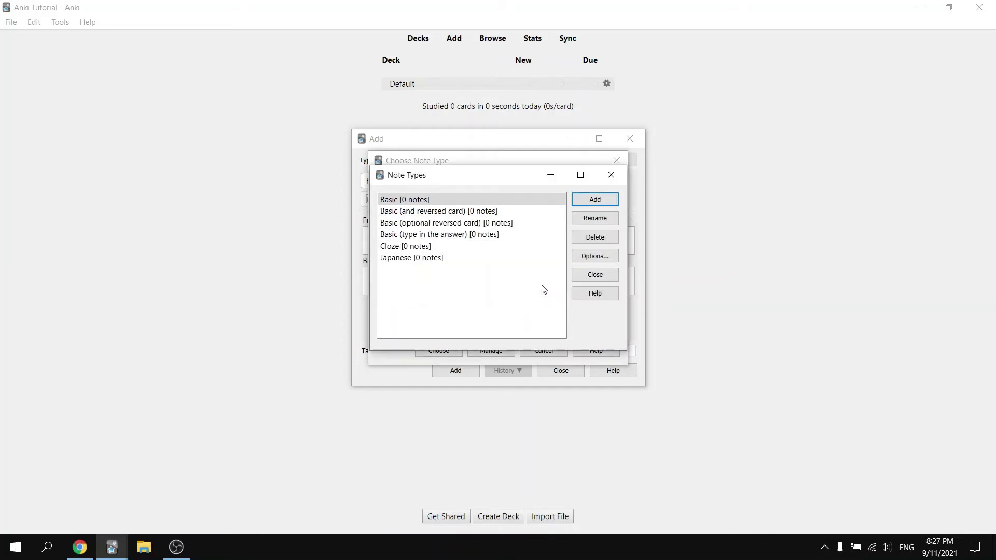
left_click(591, 279)
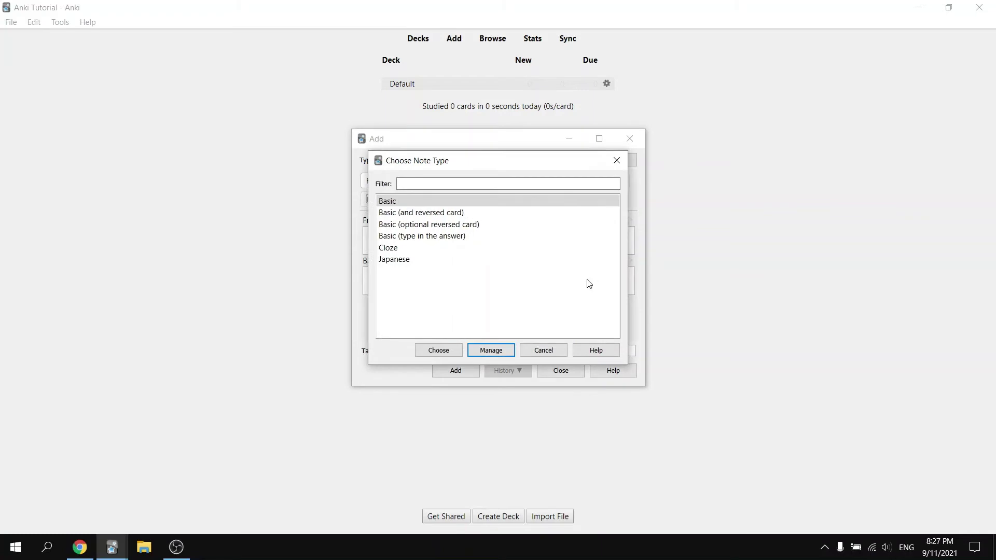
Apply the Japanese note type to the new card and open its field list.
left_click(406, 262)
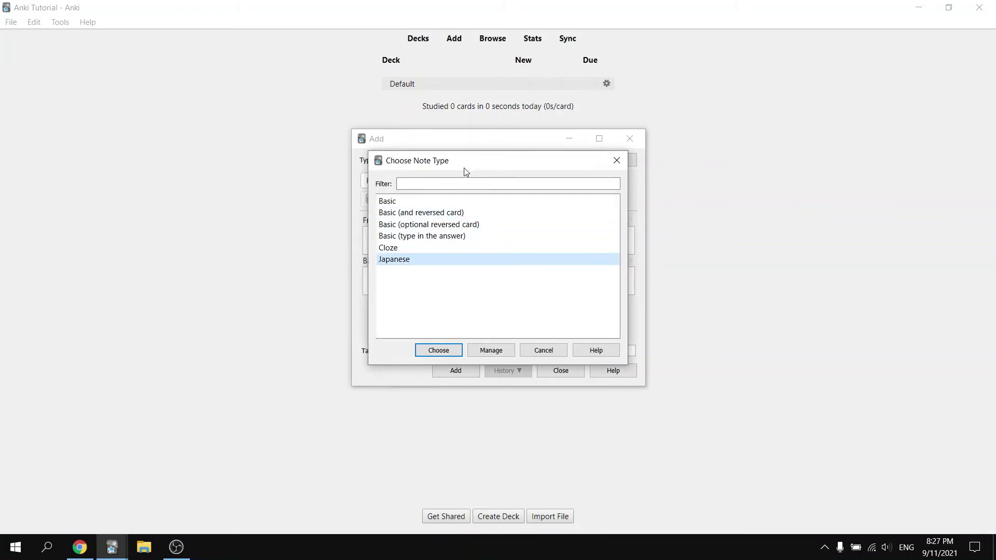
left_click(438, 350)
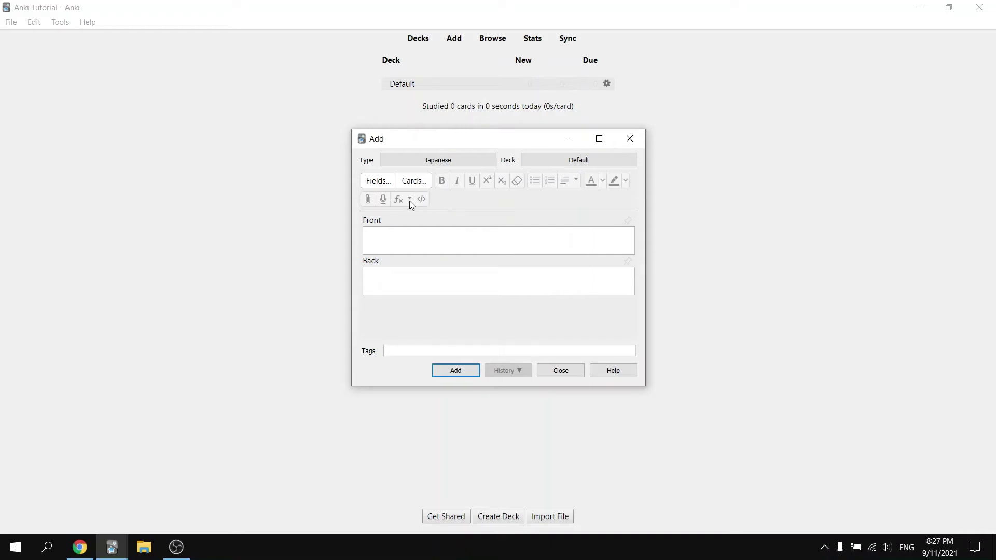
left_click(379, 183)
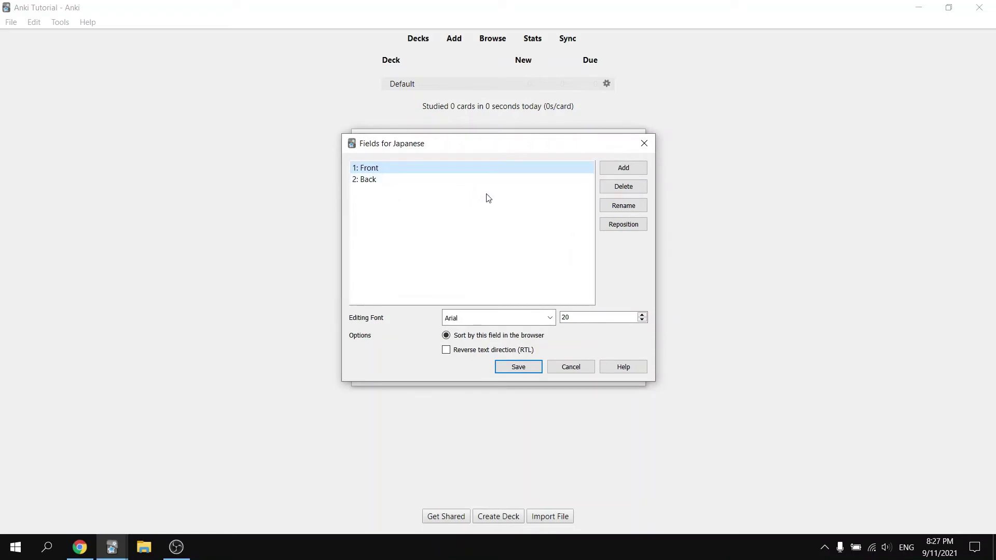
Rename the Front field to Kanji and the Back field to Diagram.
left_click(619, 207)
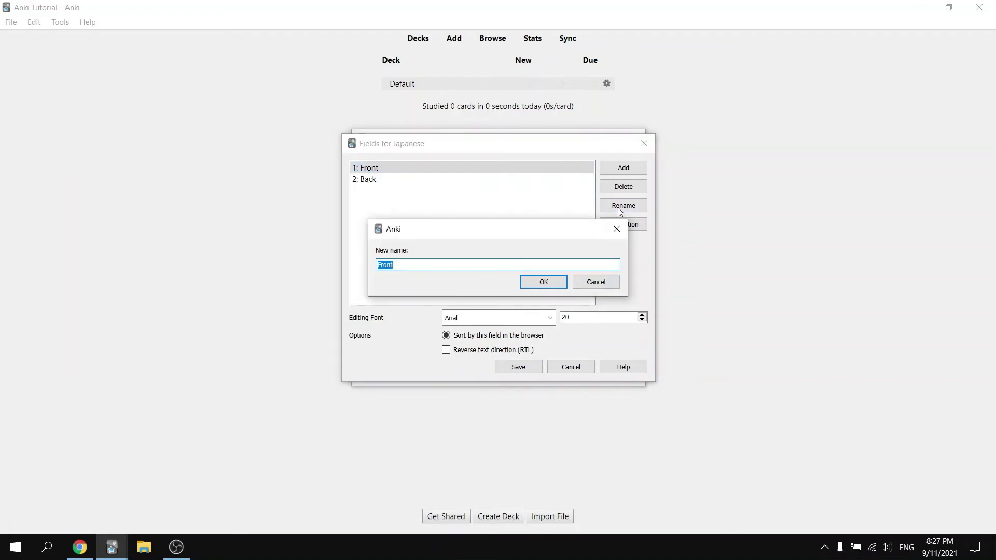
key("BackSpace")
type("Kanji")
left_click(544, 282)
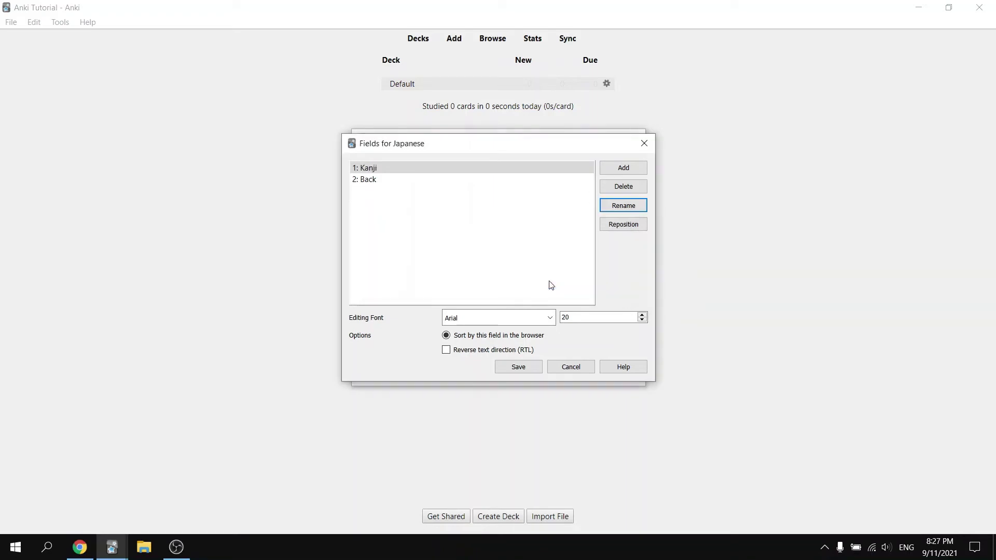
left_click(385, 185)
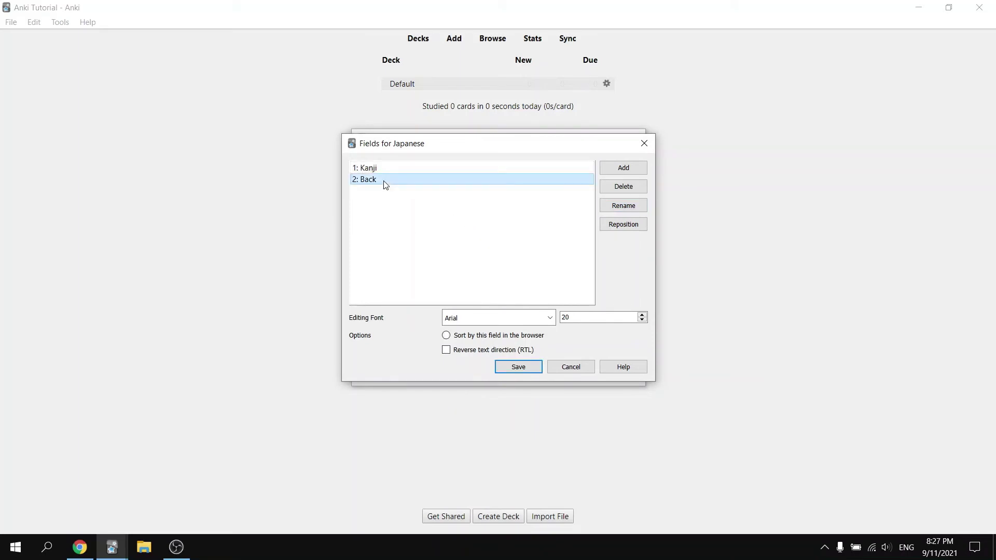
left_click(623, 206)
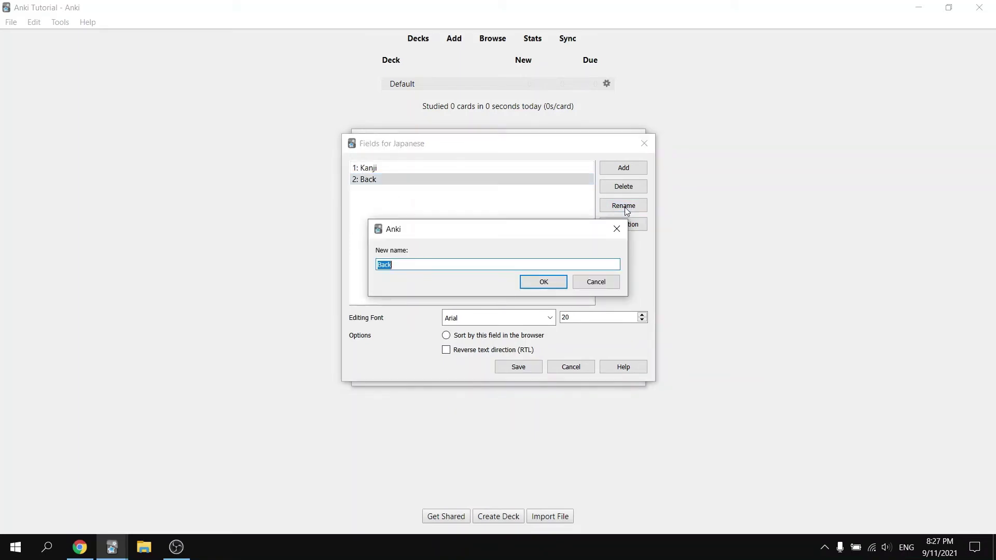
type("Diagram")
left_click(543, 282)
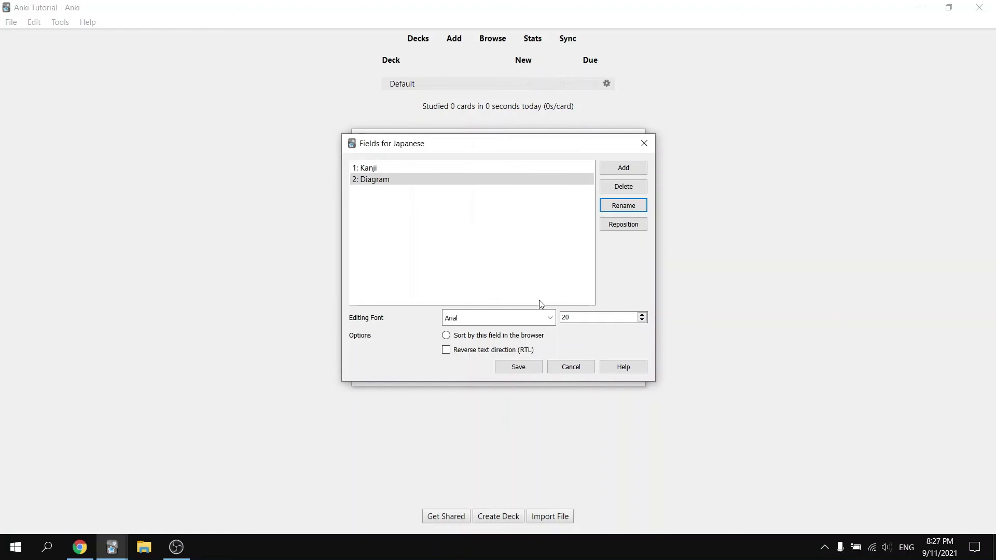
Save the field changes, place the caret in Kanji, and maximize the Add window.
left_click(519, 367)
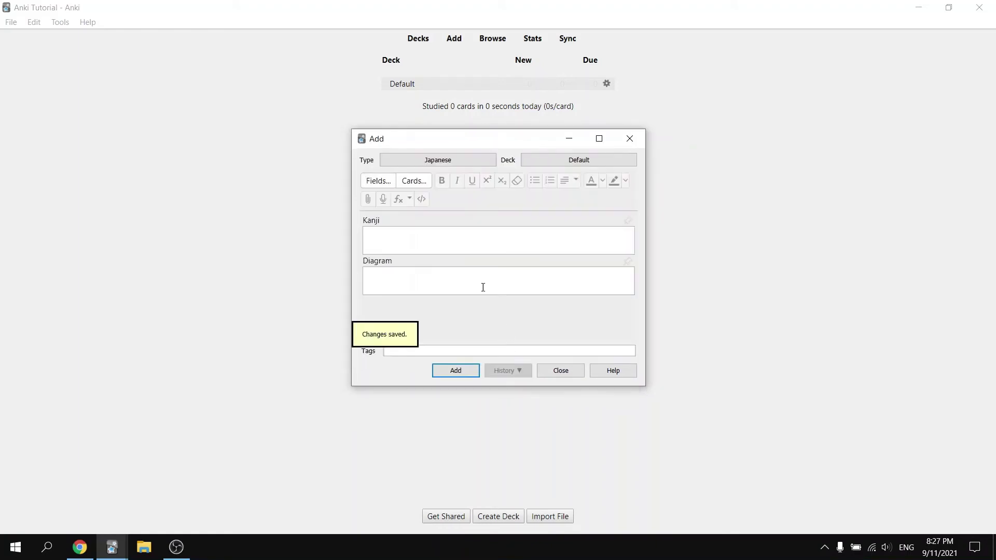
left_click(439, 236)
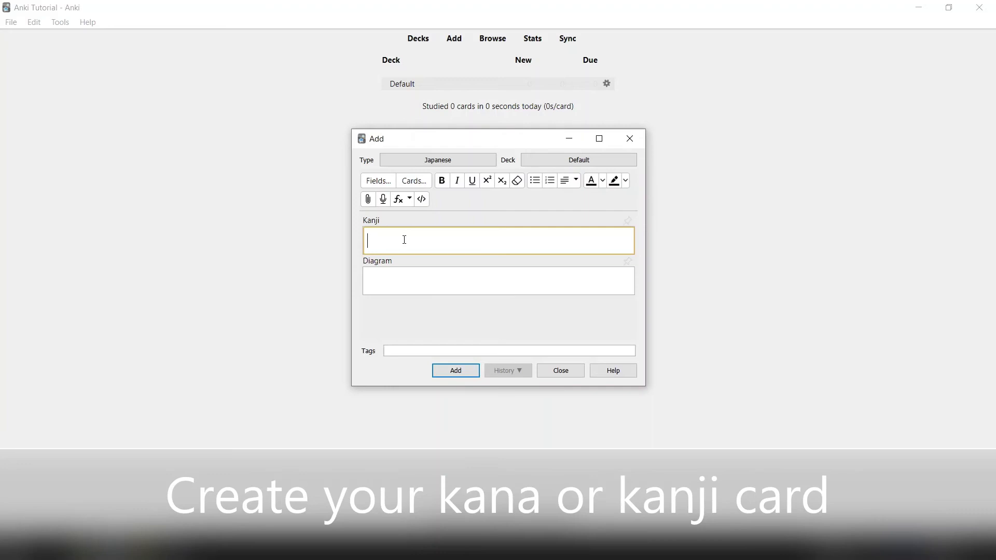
left_click(601, 138)
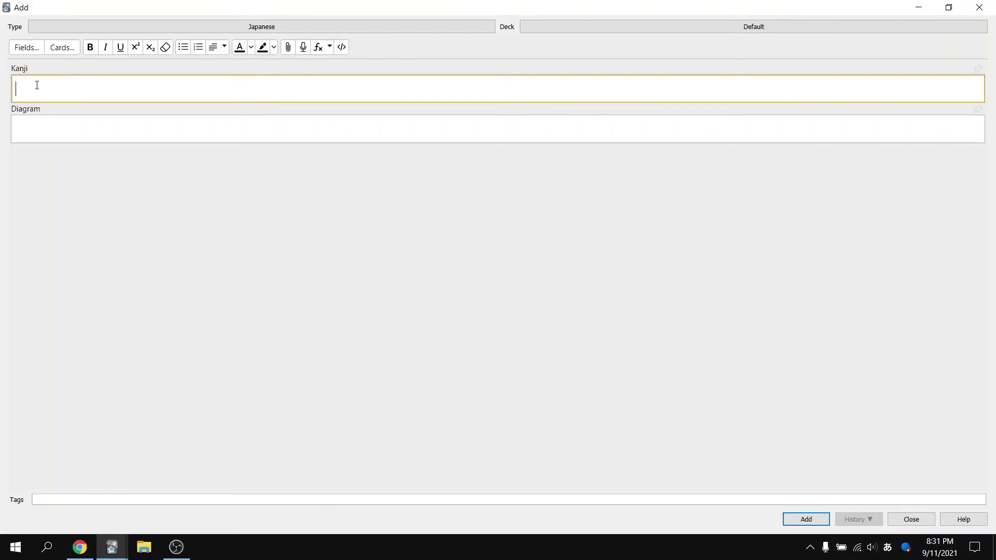
type("あ")
left_click(33, 128)
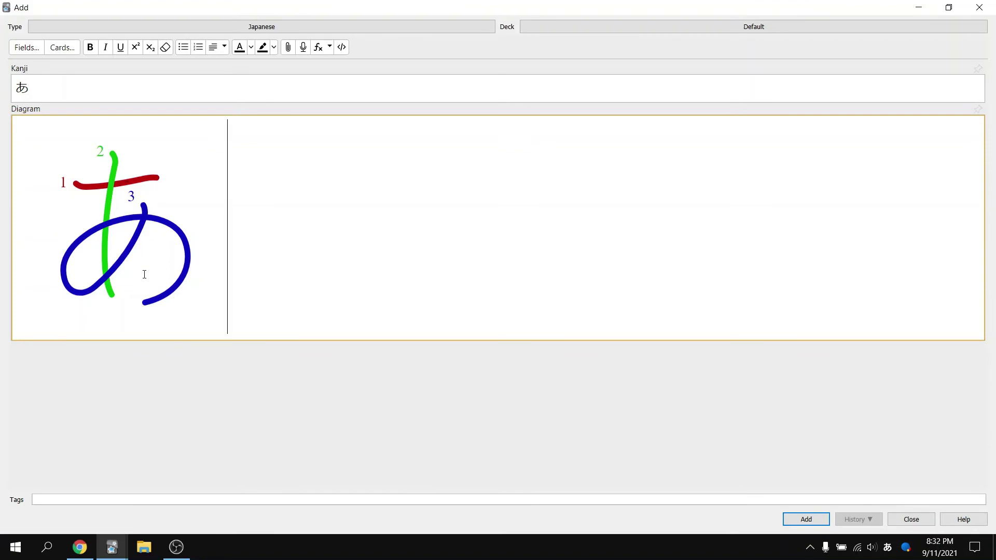
left_click(82, 89)
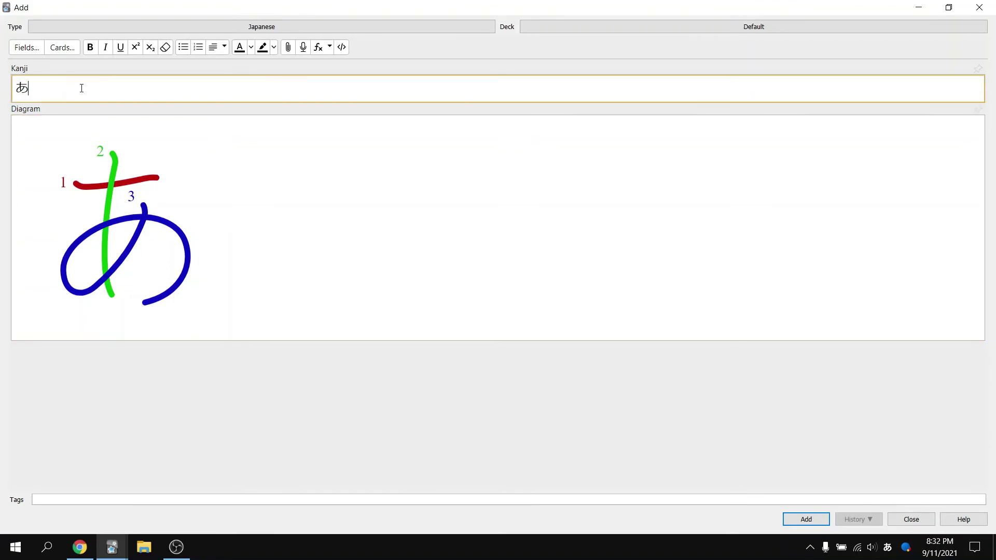
key("BackSpace")
left_click(194, 198)
key("BackSpace")
left_click(102, 90)
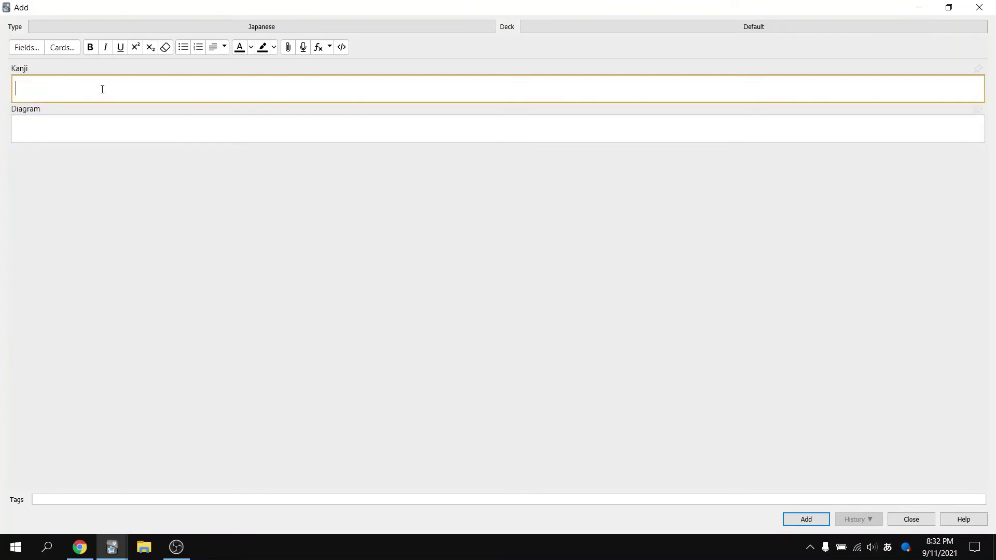
type("あ")
key("space")
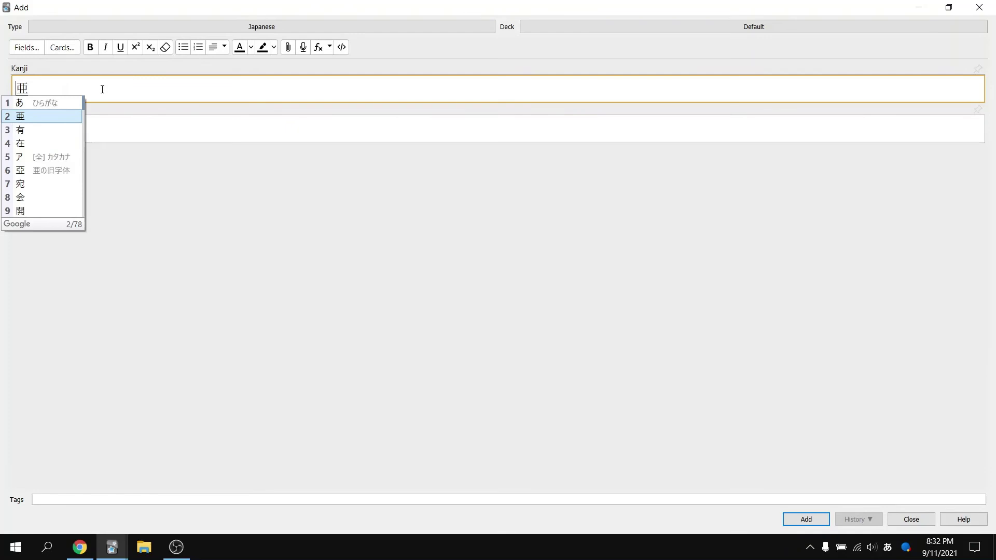
key("Down")
key("Down")
key("Down")
key("Return")
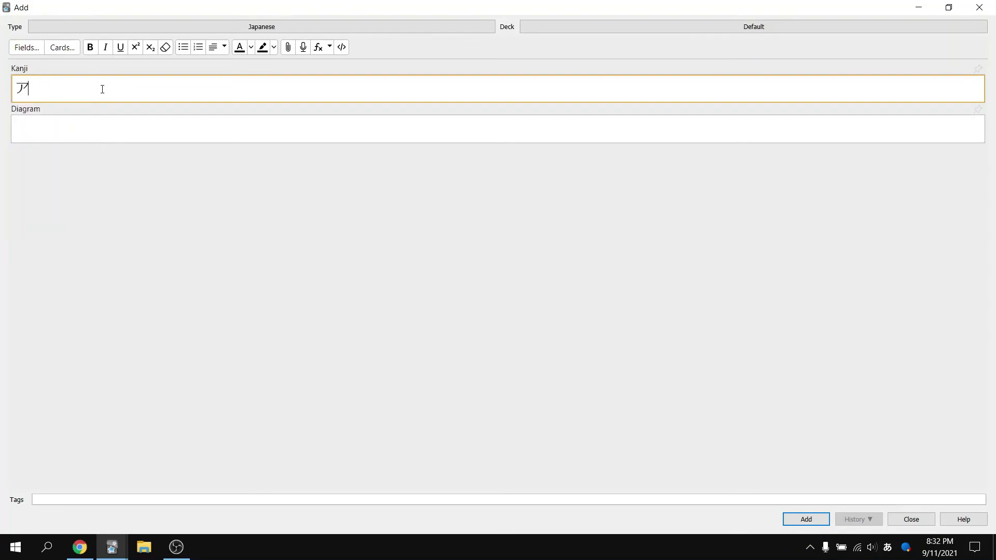
left_click(59, 124)
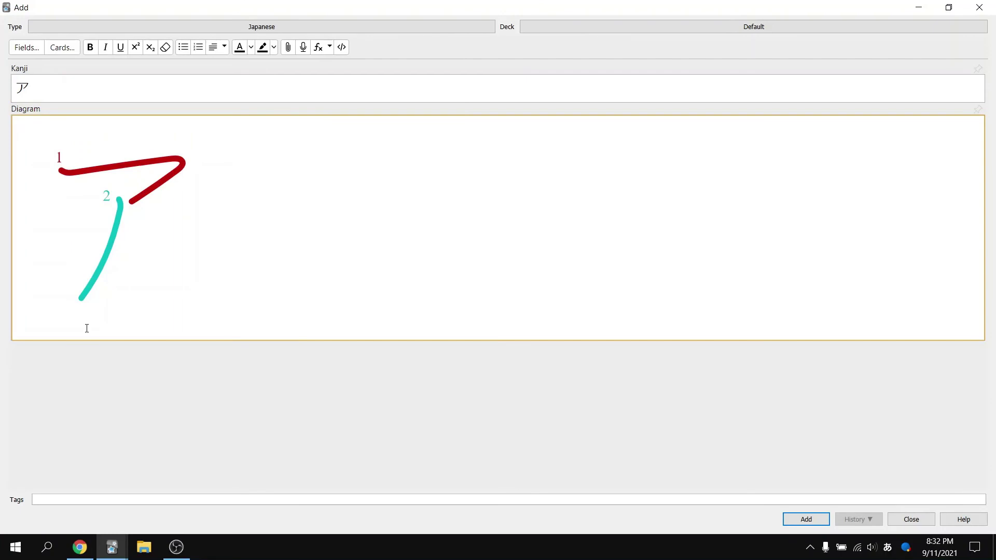
left_click(52, 86)
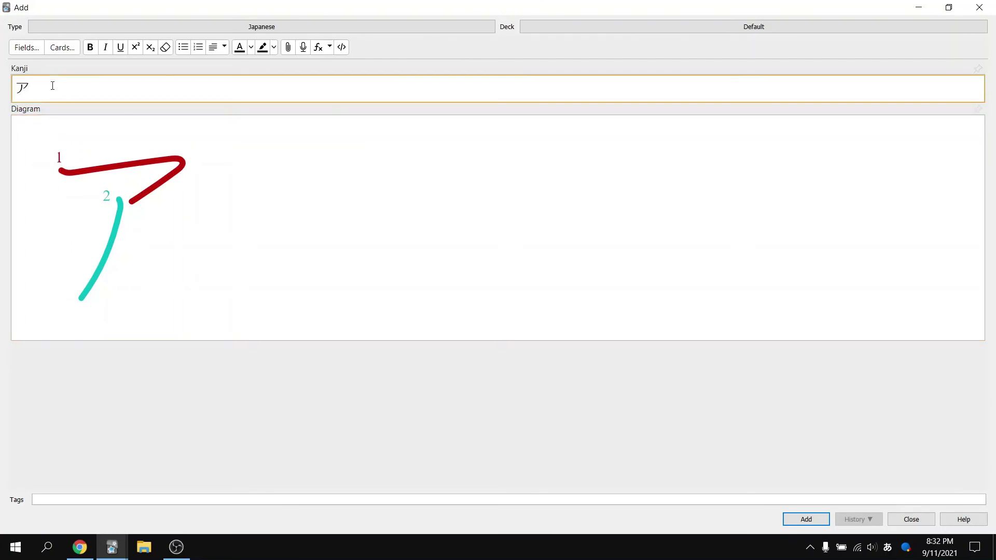
key("BackSpace")
left_click(203, 180)
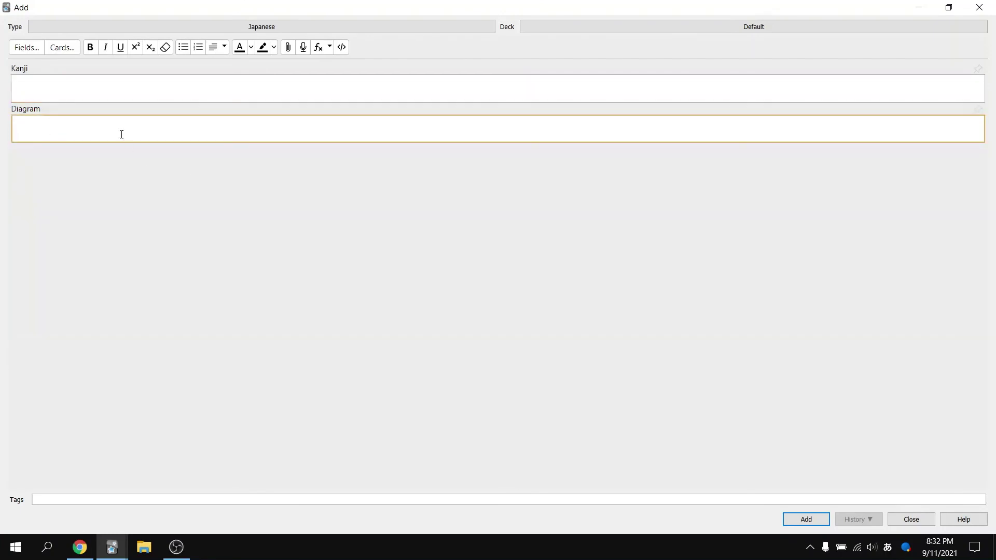
Enter 食 in the Kanji field via the Japanese IME and generate its nine-stroke Diagram.
left_click(87, 91)
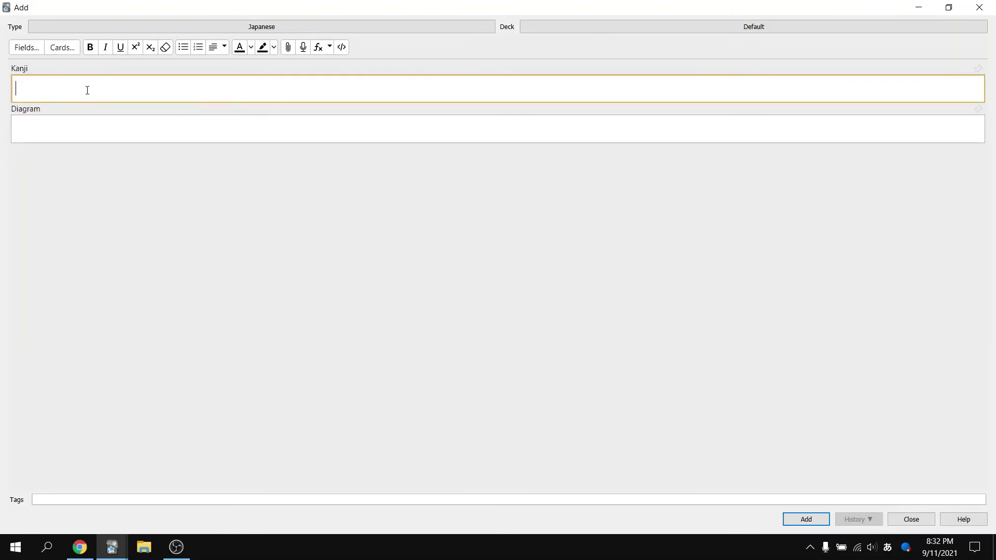
type("tabseru")
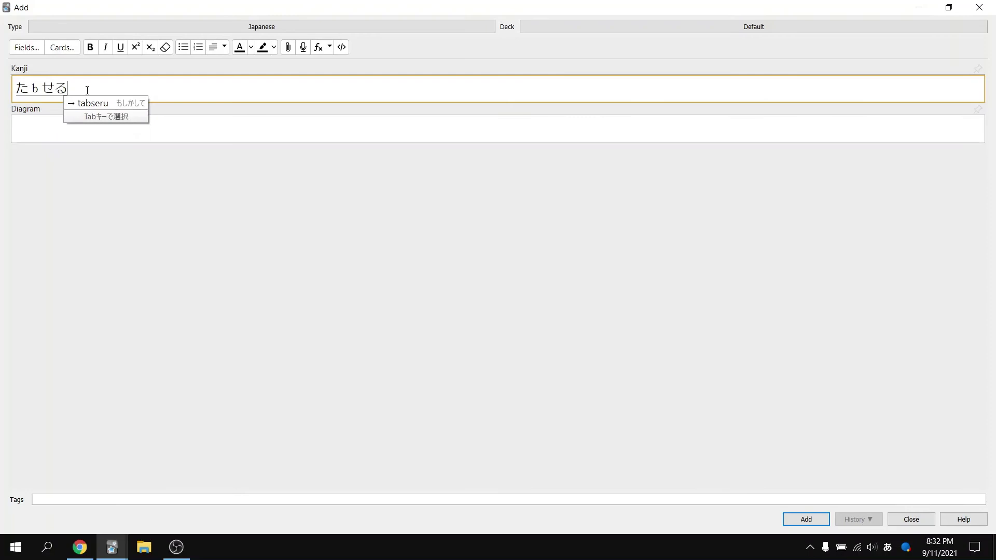
key("space")
key("BackSpace")
key("BackSpace")
key("BackSpace")
key("BackSpace")
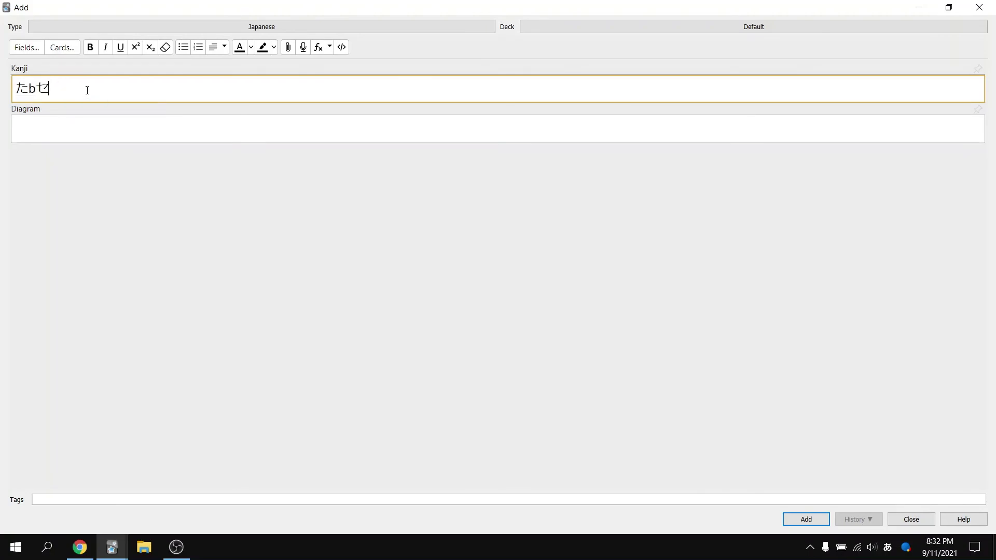
type("taberu")
key("space")
key("Return")
key("BackSpace")
key("BackSpace")
left_click(67, 128)
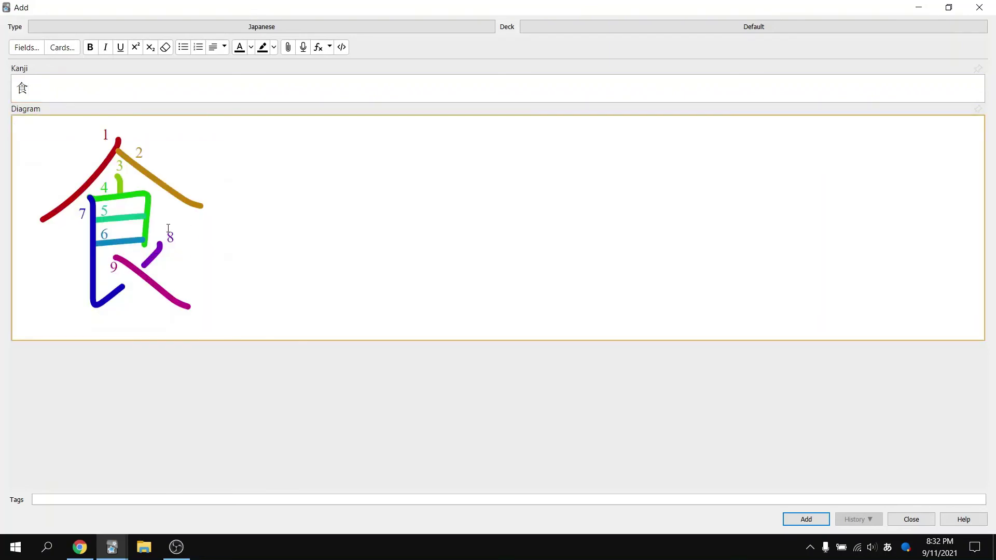
left_click(73, 90)
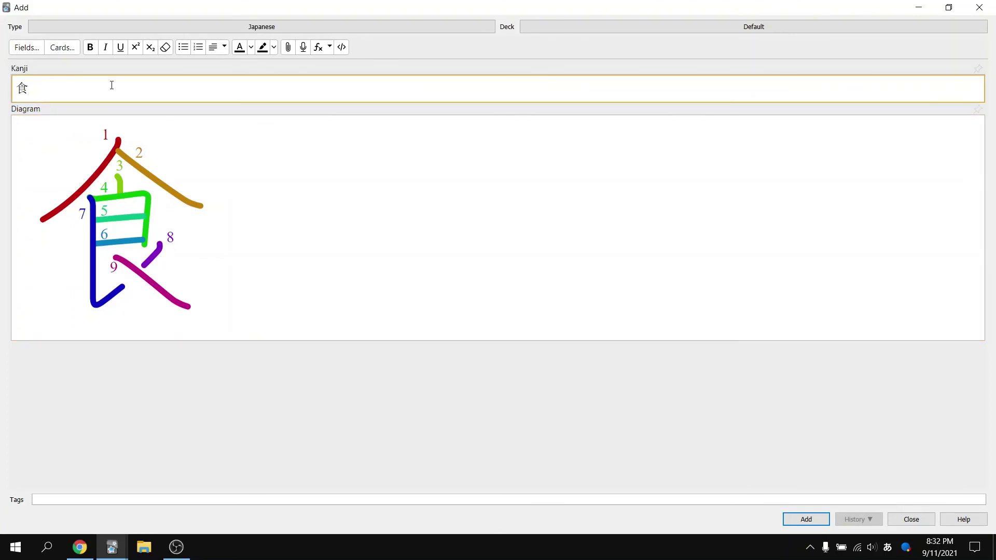
Replace 食 with 'to eat/たべる' in the Kanji field and add the note to Default.
key("BackSpace")
key("alt+shift")
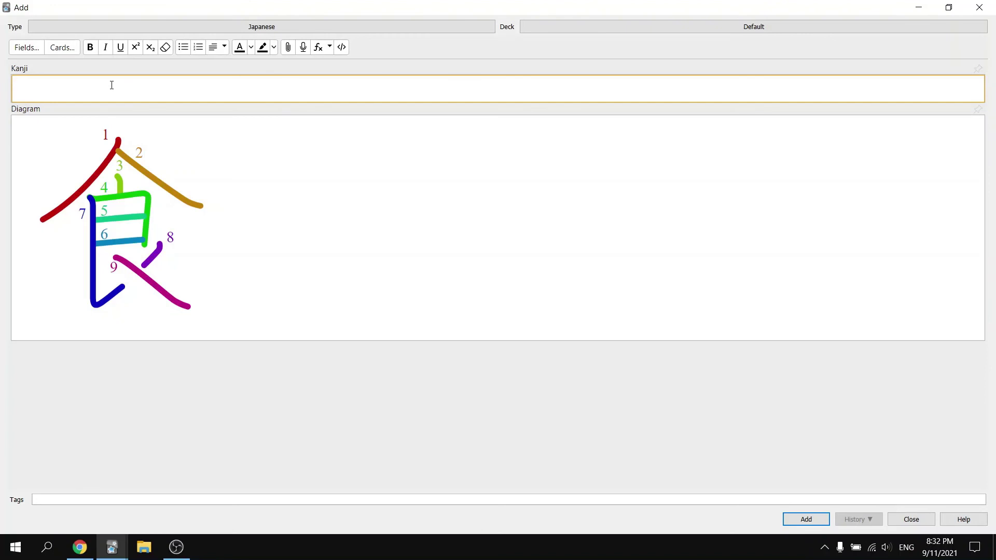
type("to eat/")
key("alt+shift")
type("t")
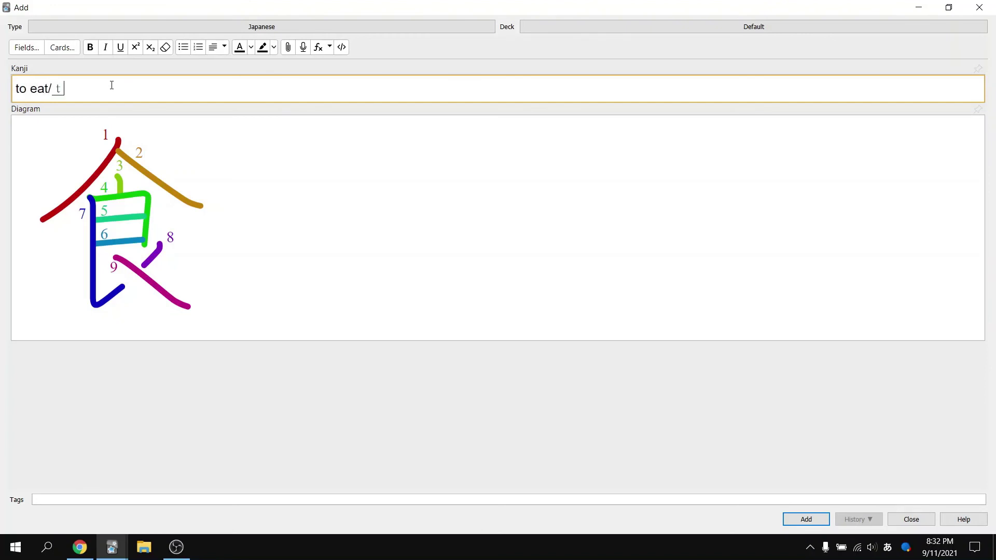
type("abe")
type("ru")
left_click(806, 520)
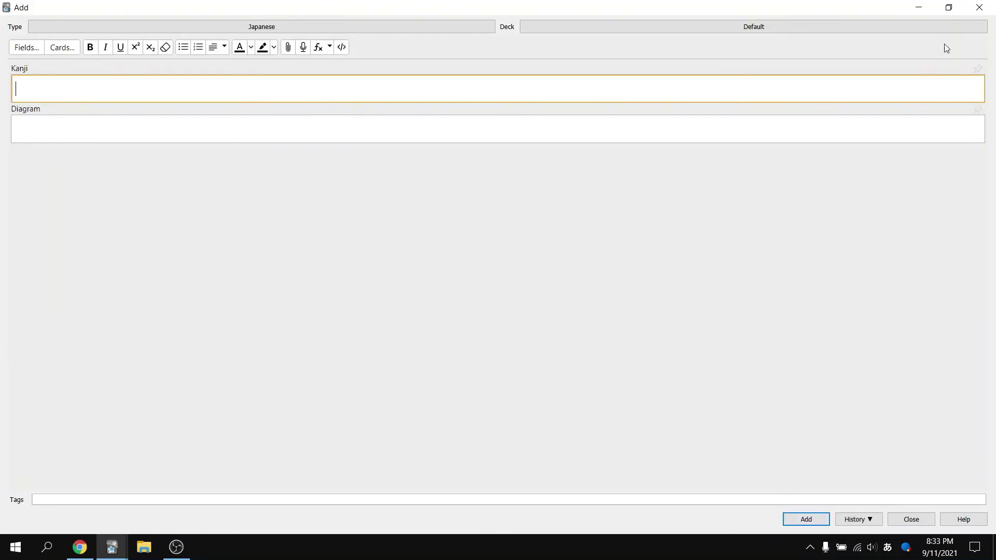
Close the Add window, start studying the Default deck, and reveal the 食 card's answer.
left_click(948, 7)
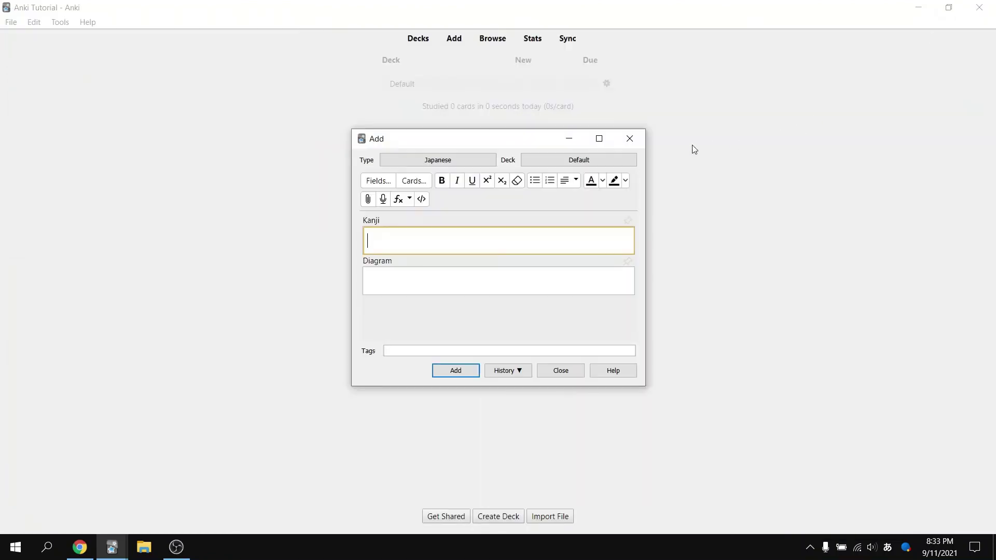
left_click(629, 139)
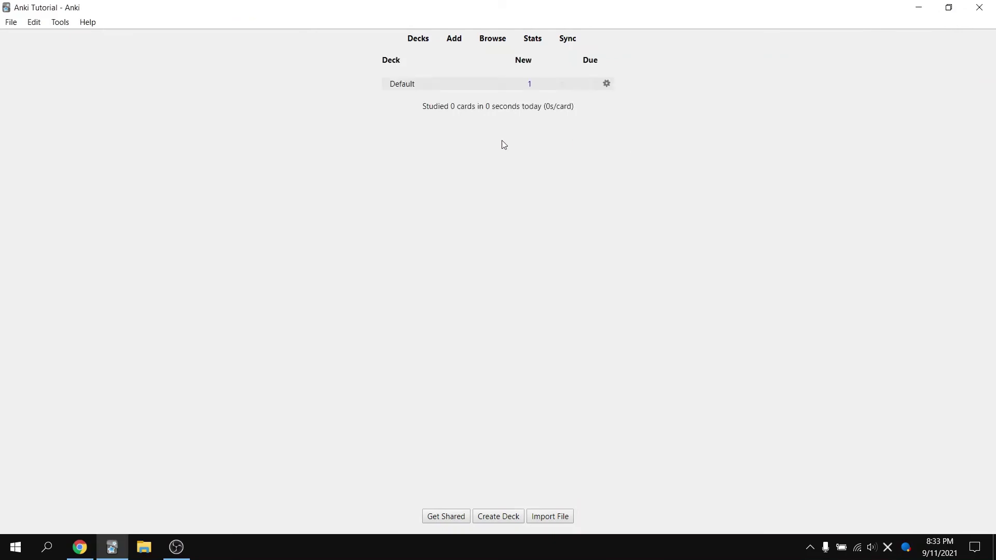
left_click(403, 86)
left_click(565, 111)
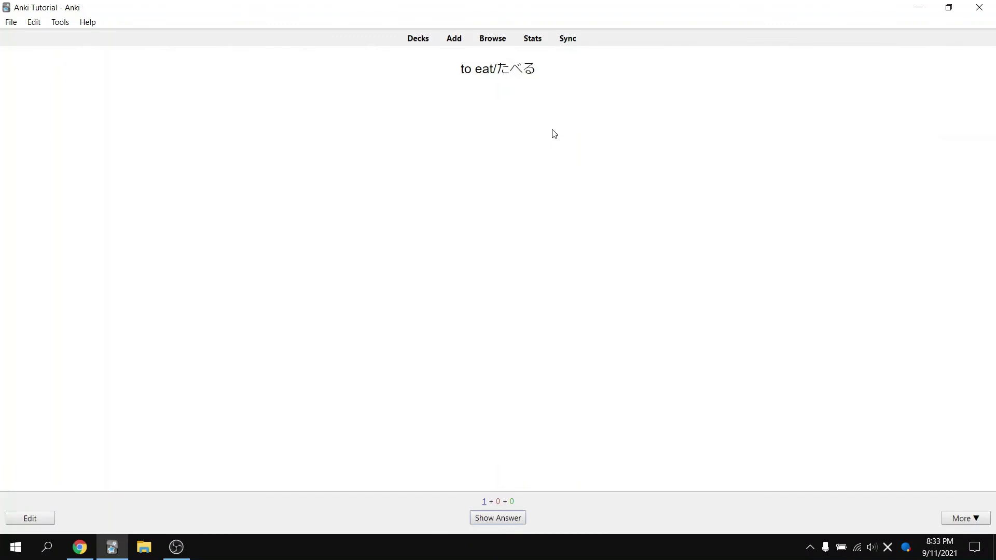
key("space")
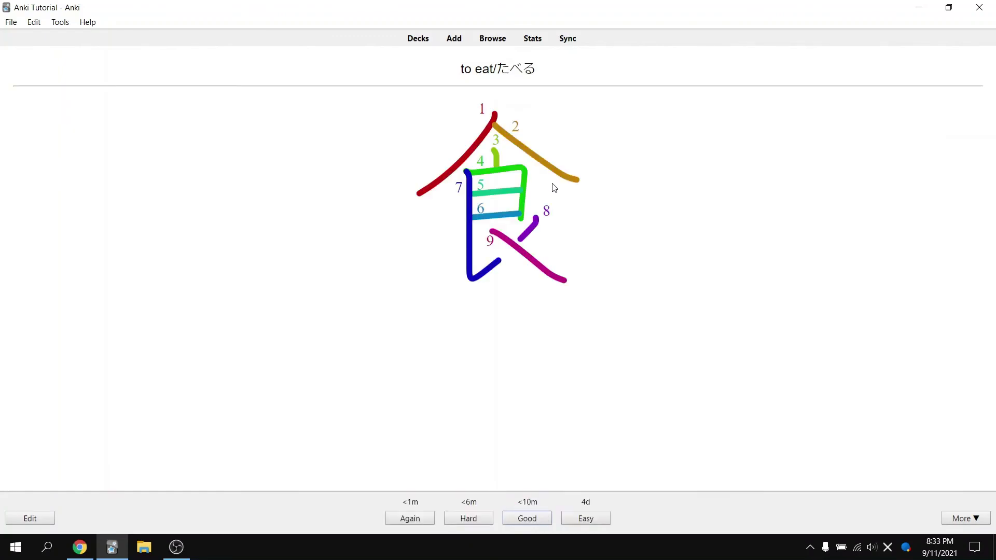